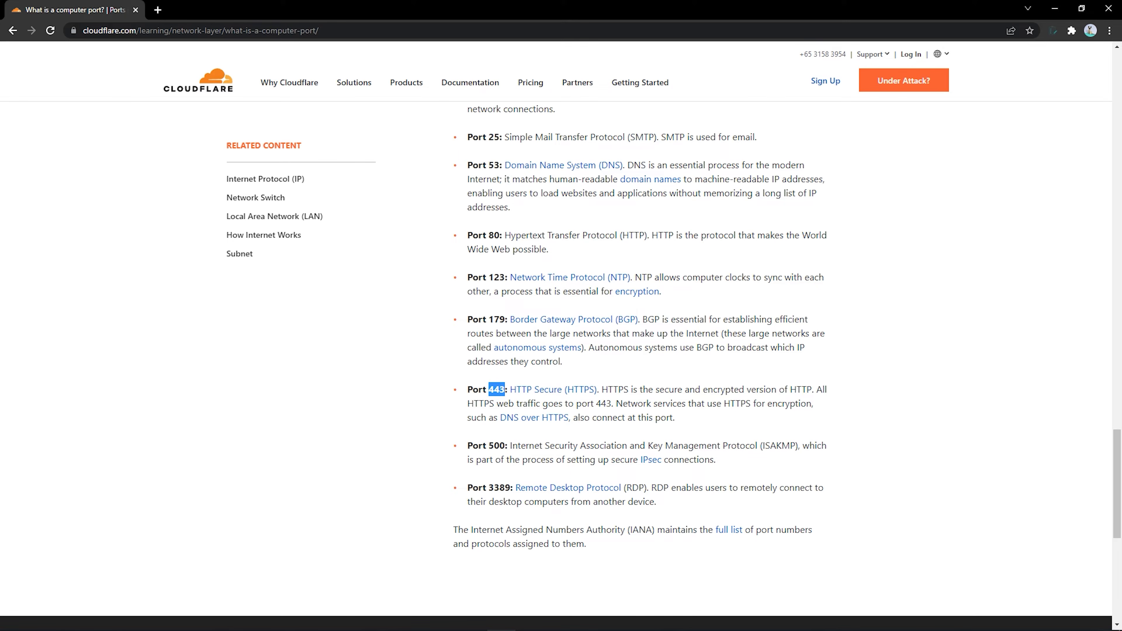
- Launch xampp-control from the xampp2 folder on drive C, check the ports used by its modules, and close the windows
left_click(1054, 9)
double_click(22, 31)
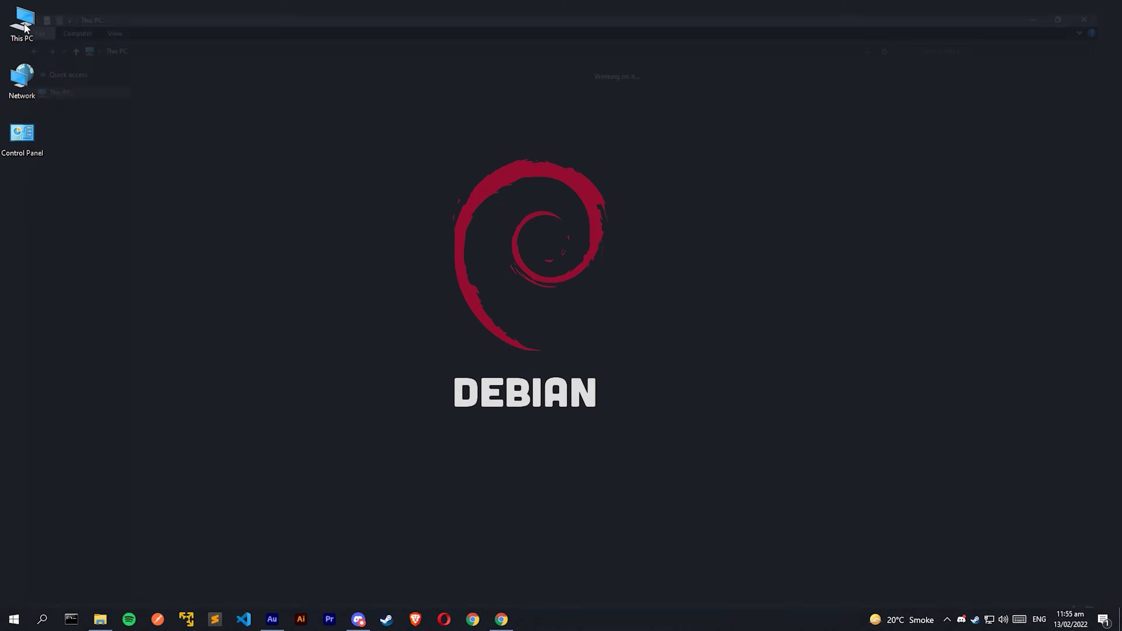
double_click(181, 167)
double_click(195, 186)
scroll(240, 502, "down", 2)
double_click(196, 585)
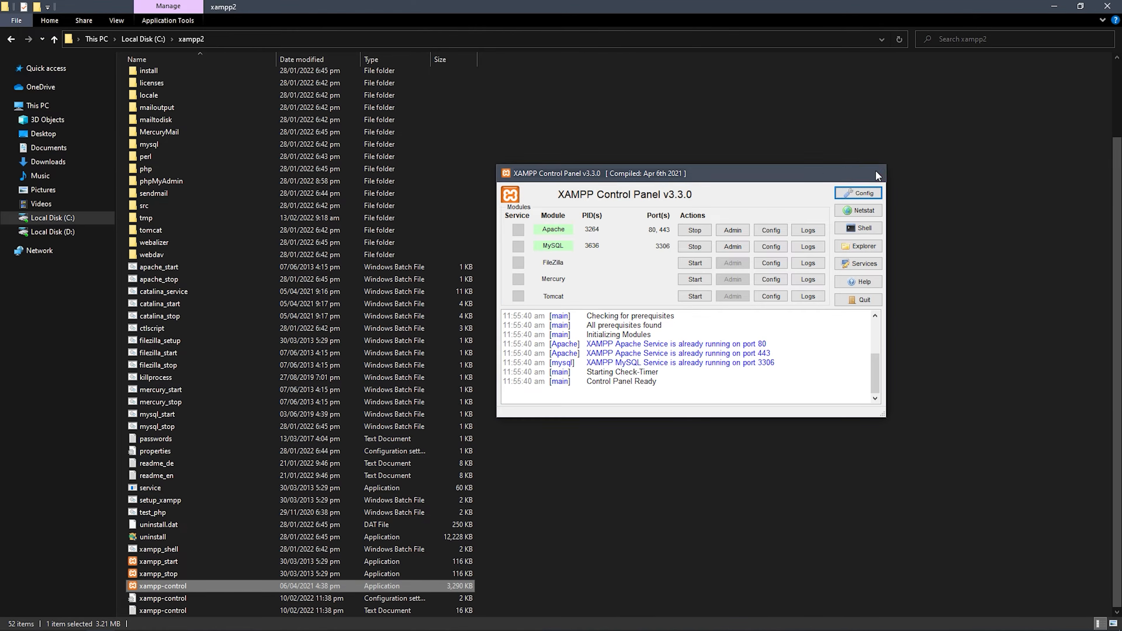
left_click(941, 66)
left_click(1107, 6)
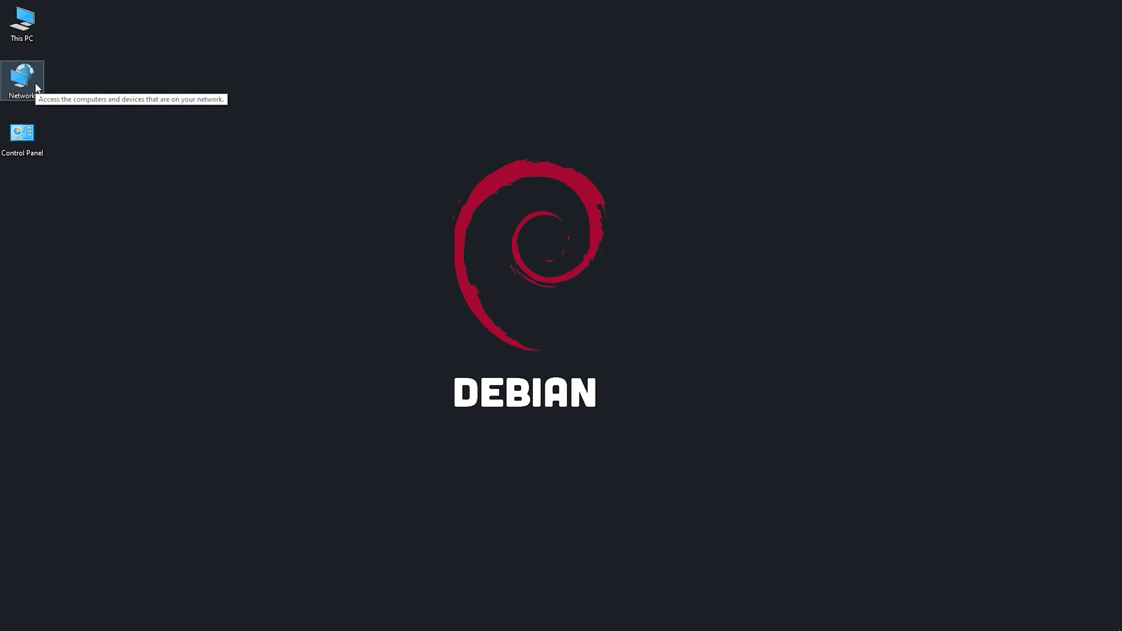
- Open the advanced settings of Windows Defender Firewall from the Control Panel
double_click(25, 141)
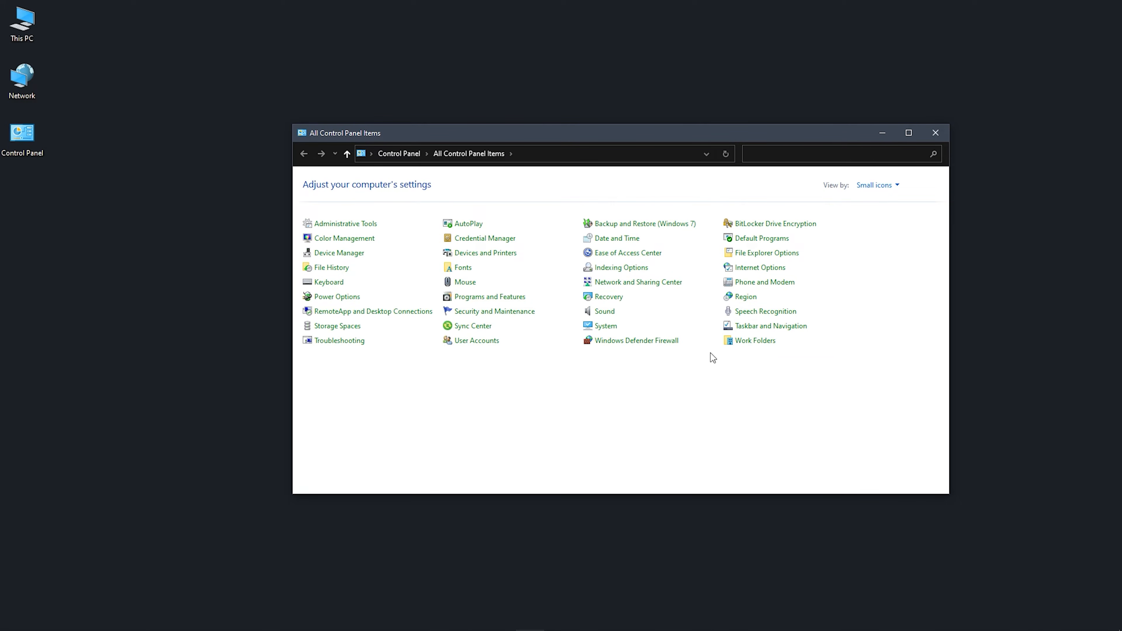
left_click(638, 341)
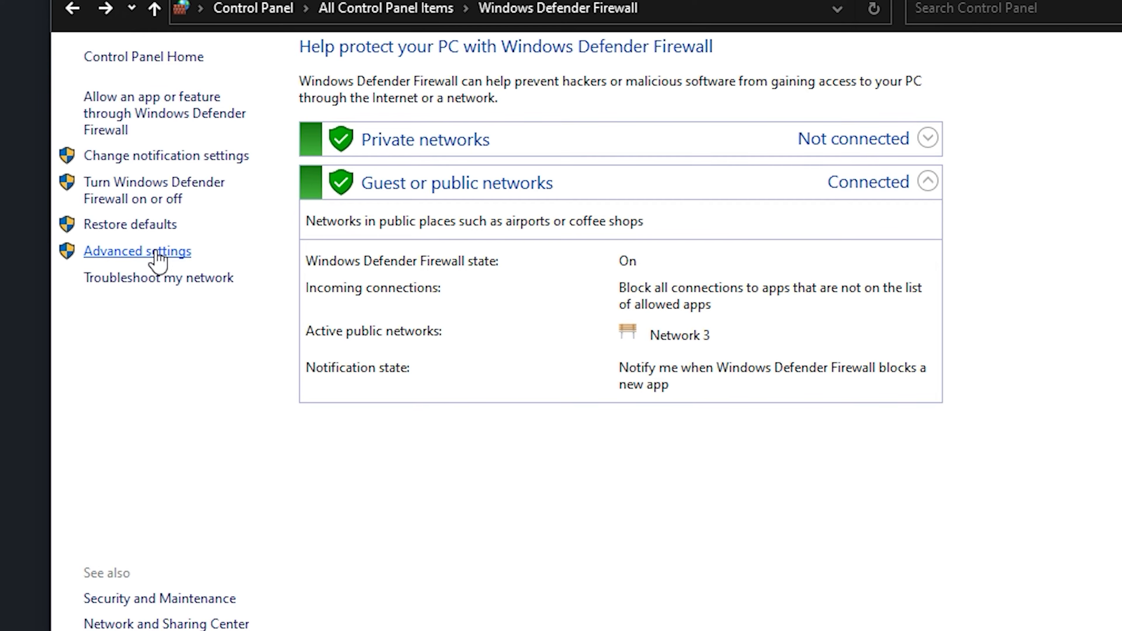
left_click(156, 252)
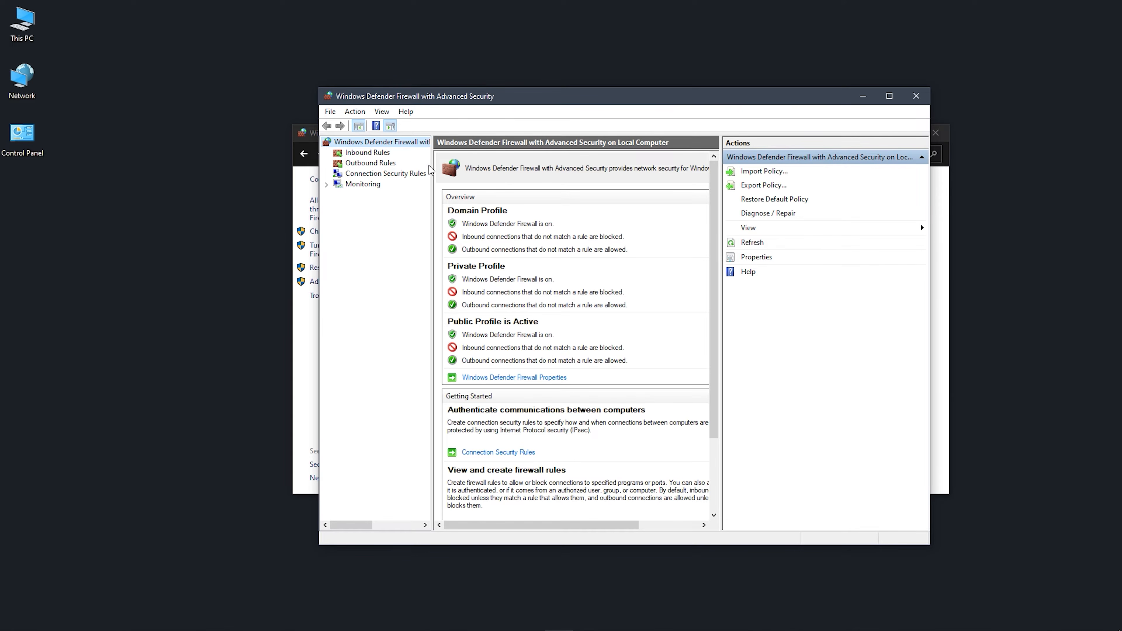
- Look through the firewall's inbound and outbound rule lists, ending on the inbound rules
left_click(367, 152)
left_click(380, 162)
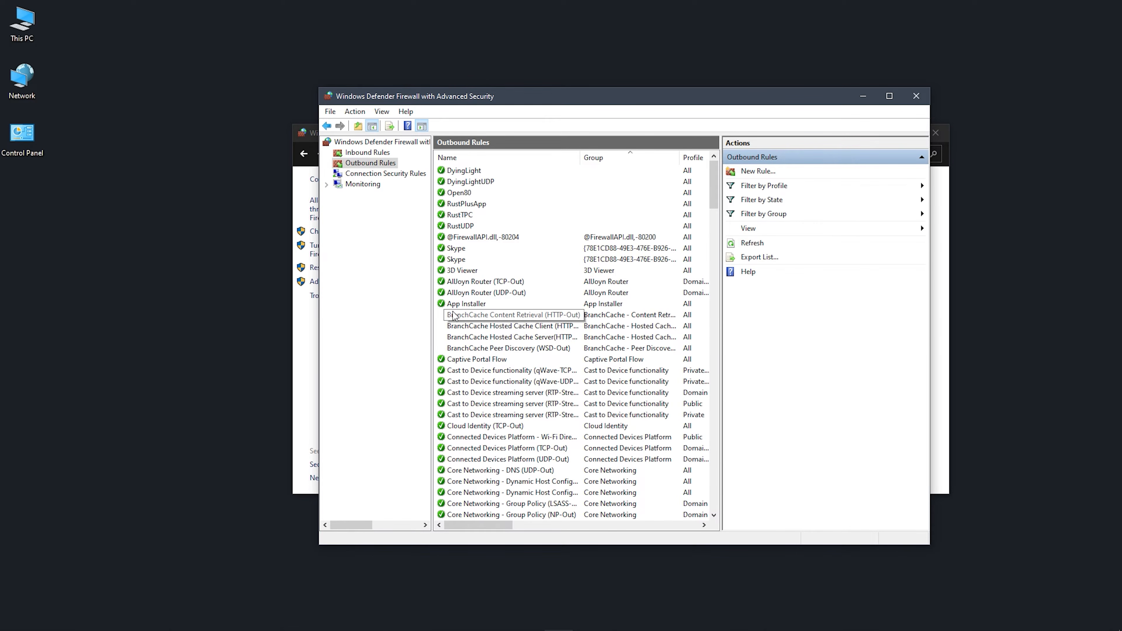
left_click(378, 152)
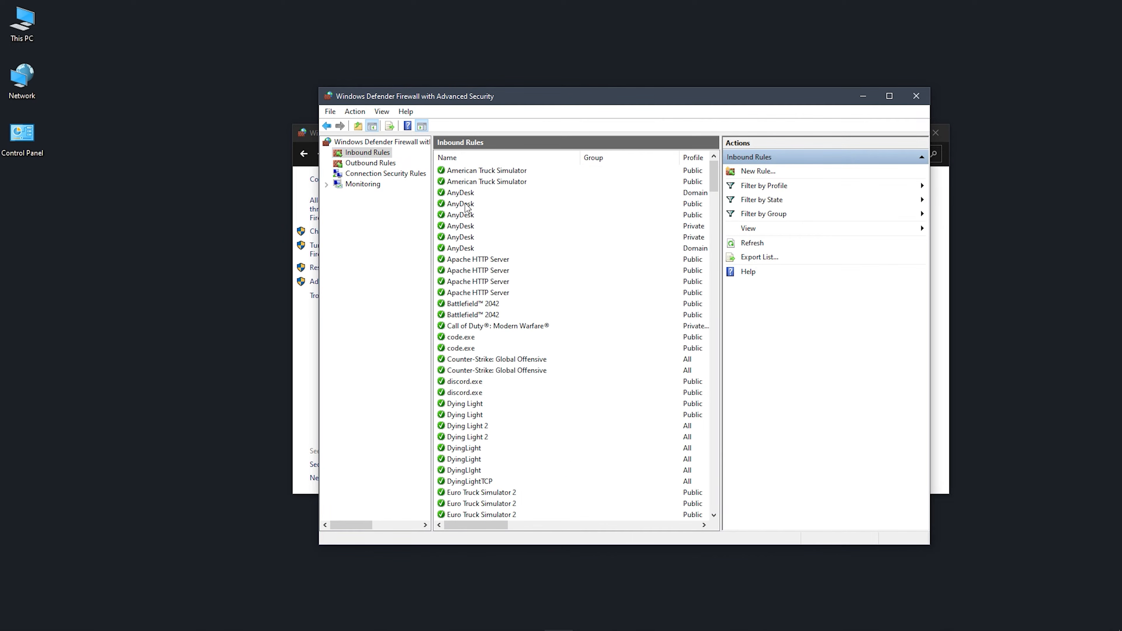
left_click(377, 166)
left_click(378, 153)
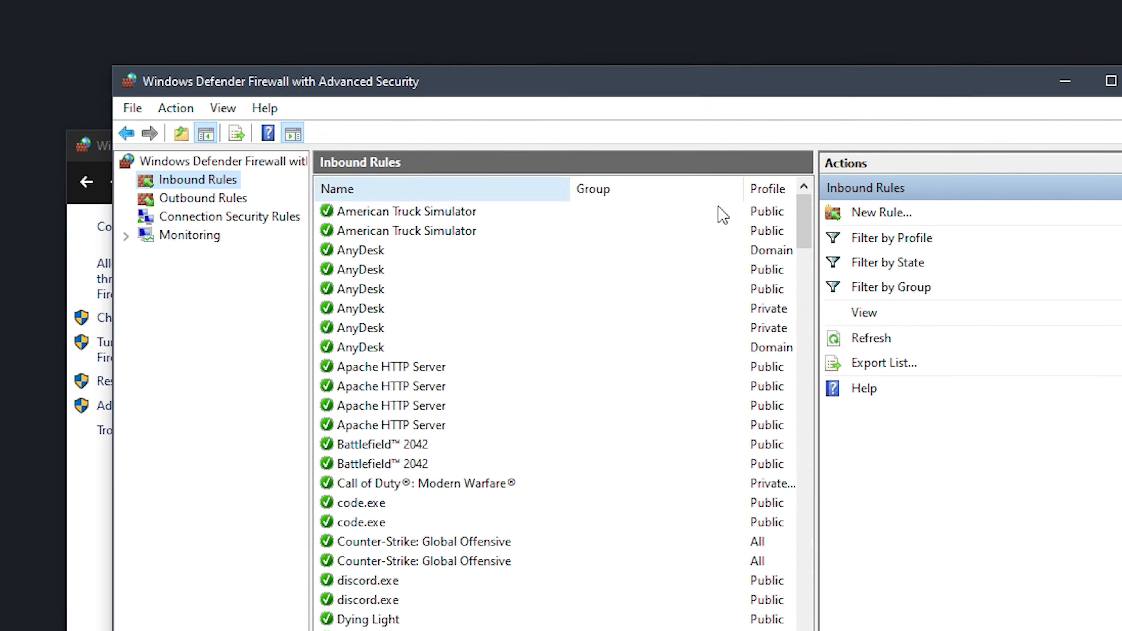
- Start a new inbound rule of type Port that applies to TCP on specific local port 4403
left_click(877, 216)
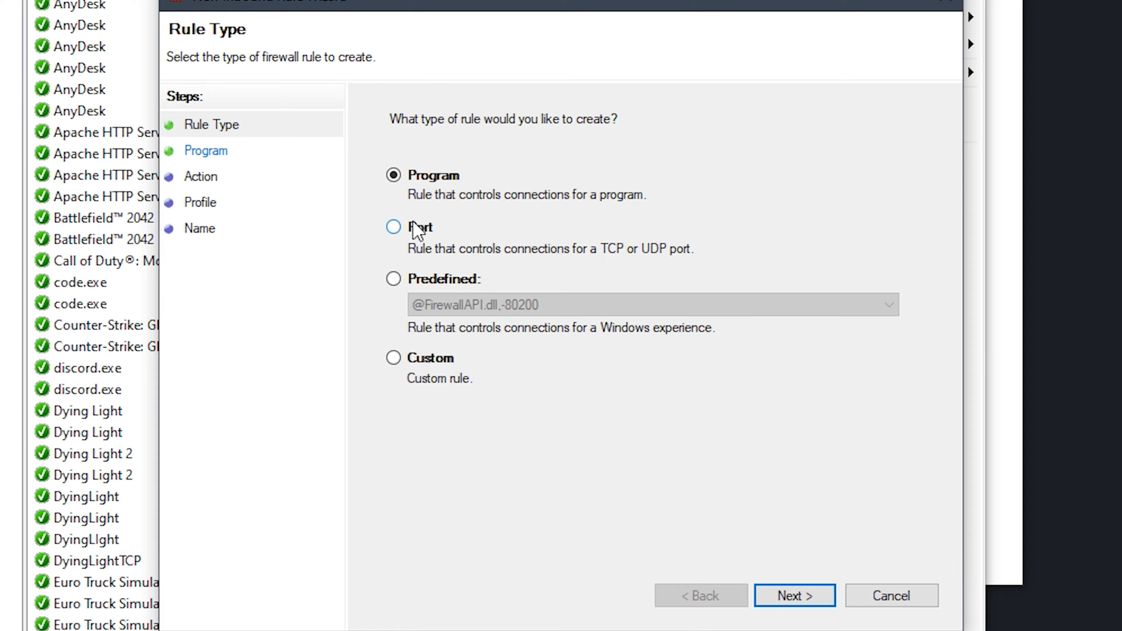
left_click(393, 226)
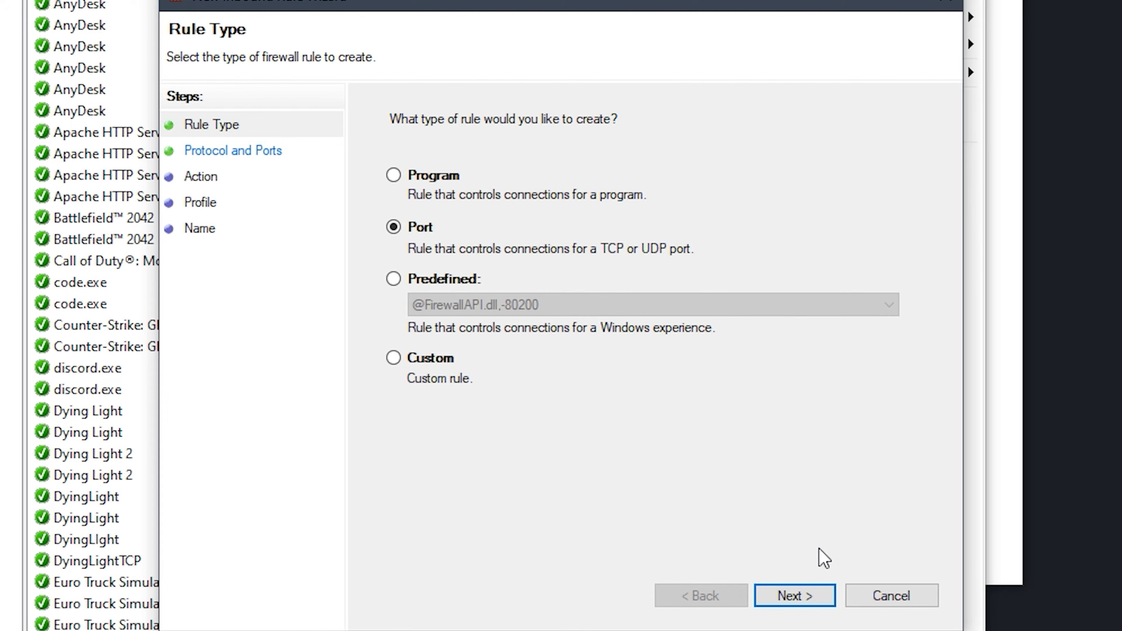
left_click(808, 597)
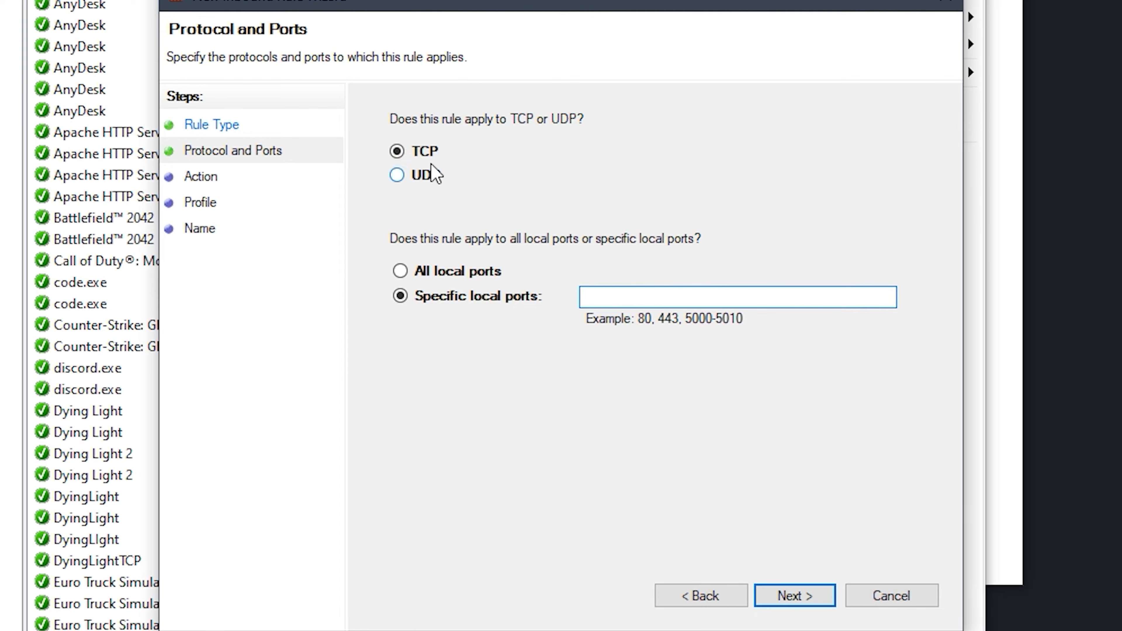
type("4403")
key("BackSpace")
type("03")
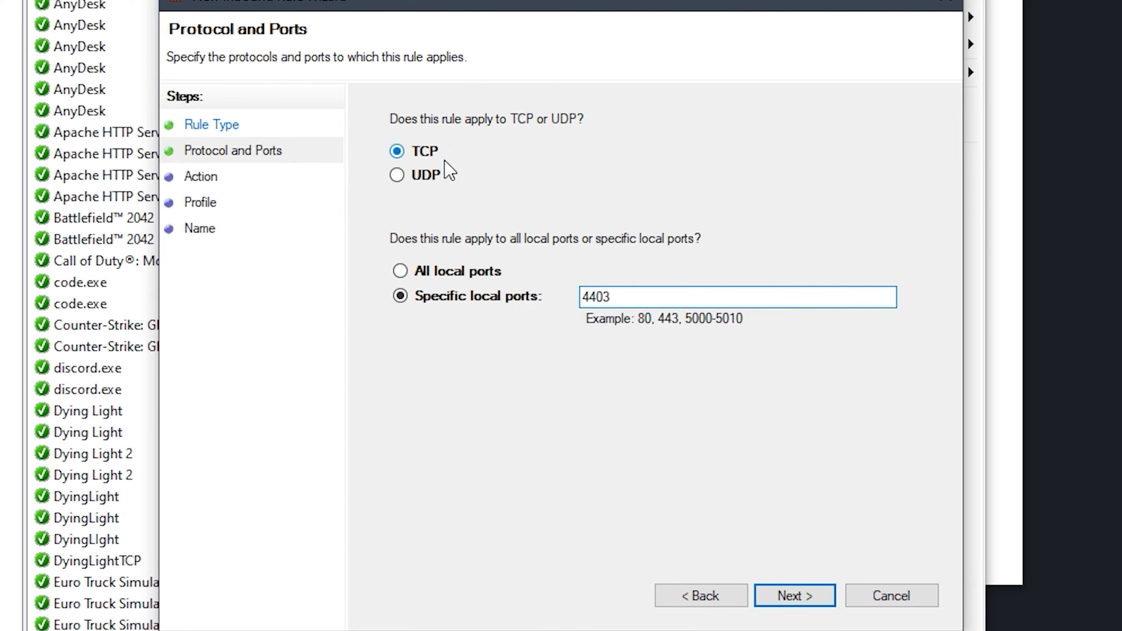
left_click(797, 596)
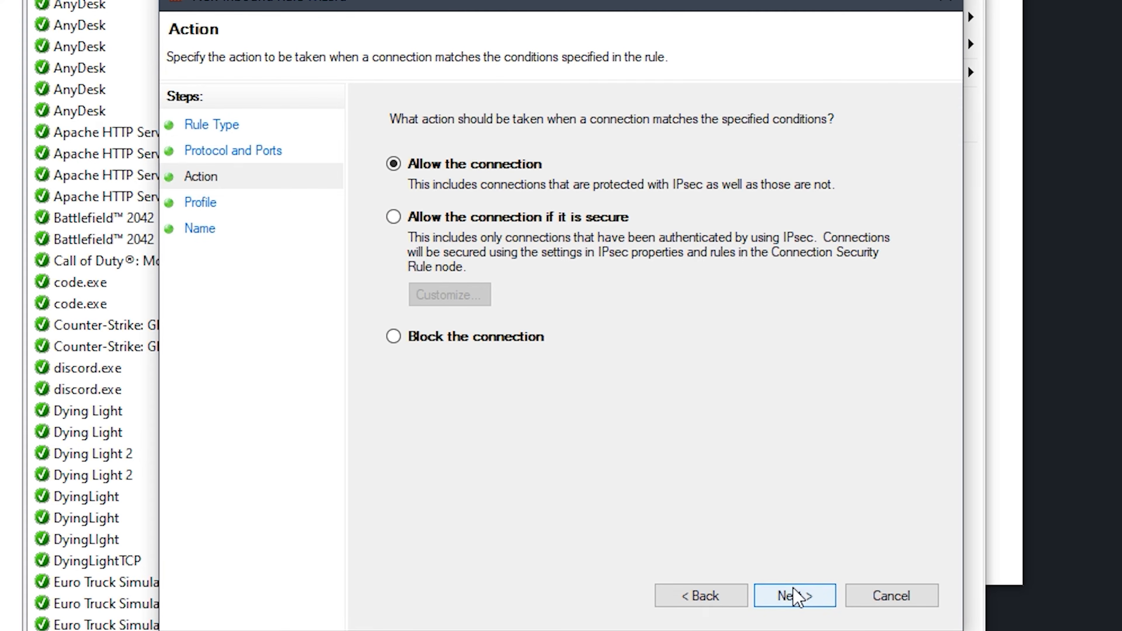
- Allow the connection for the Domain, Private and Public profiles, and finish the inbound rule with the name SQLServer
left_click(794, 596)
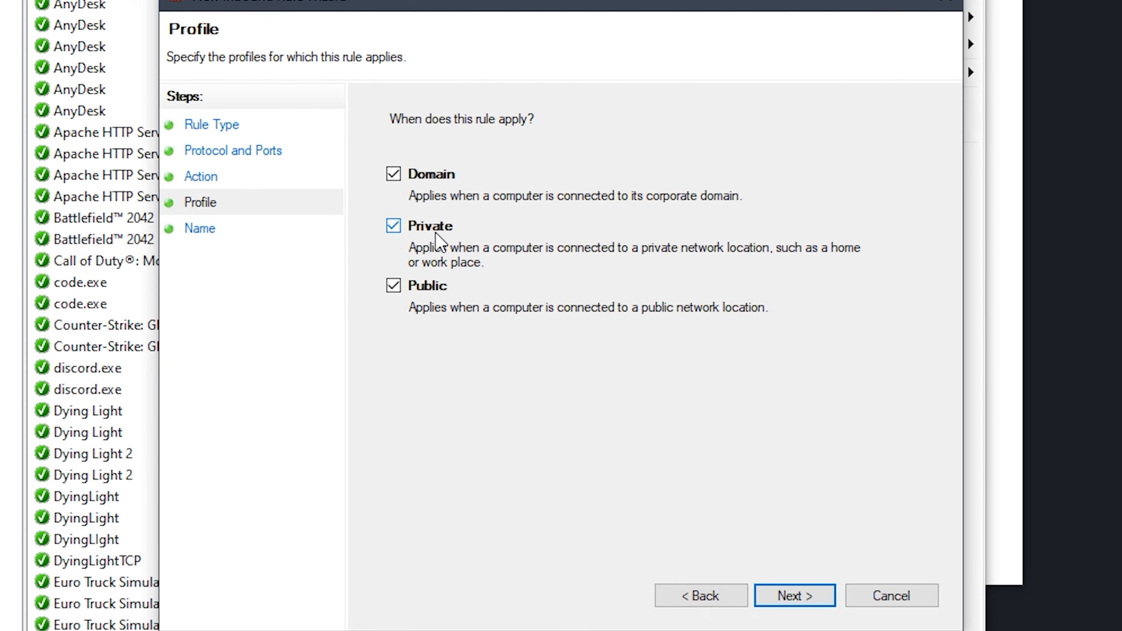
left_click(808, 598)
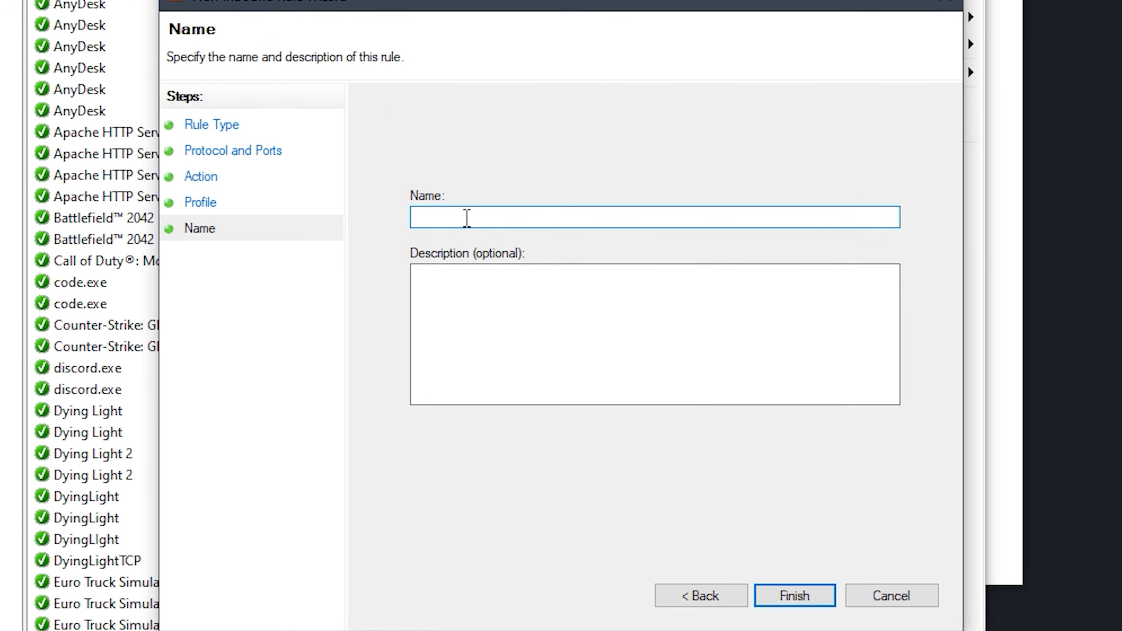
type("SQPServer")
key("Return")
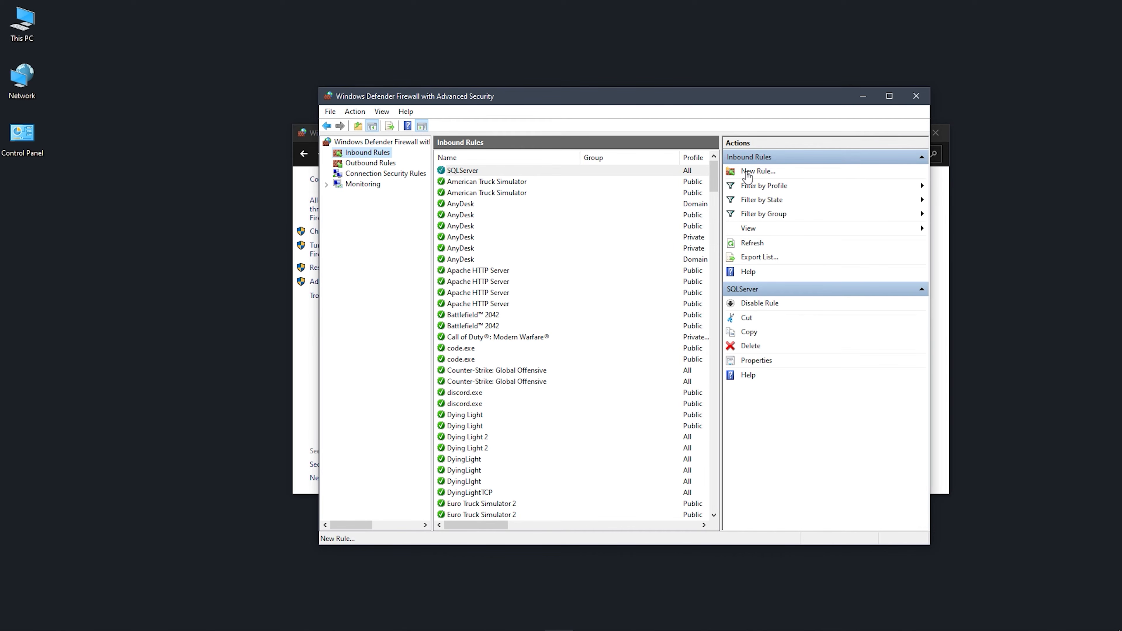
- Start a new outbound rule of type Port that applies to TCP on specific remote port 4403
left_click(357, 165)
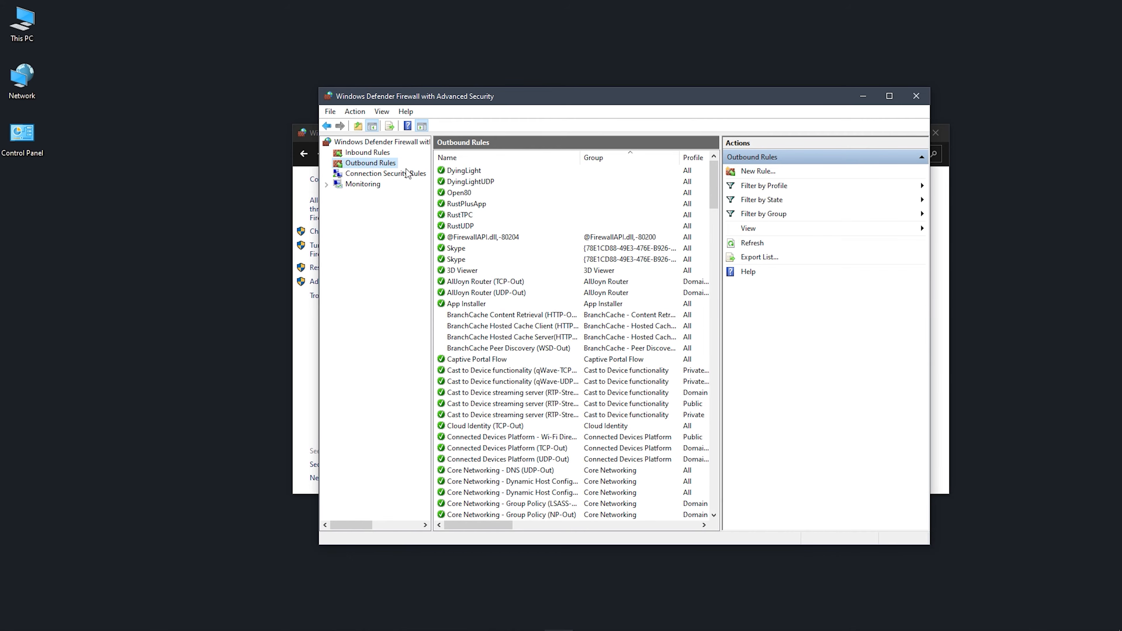
left_click(757, 172)
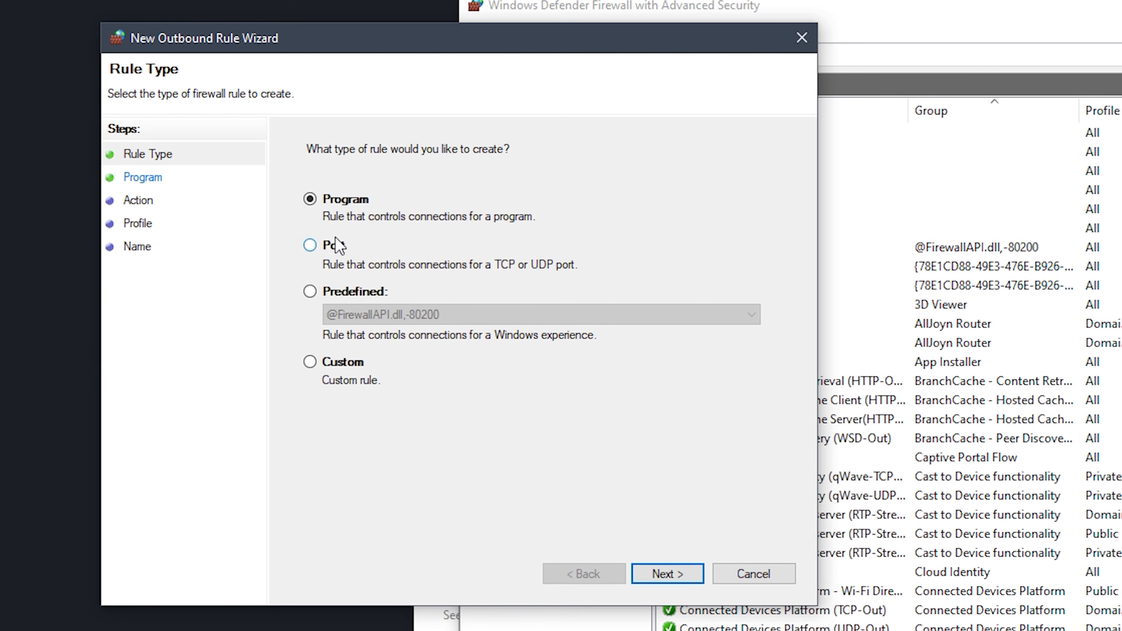
left_click(239, 237)
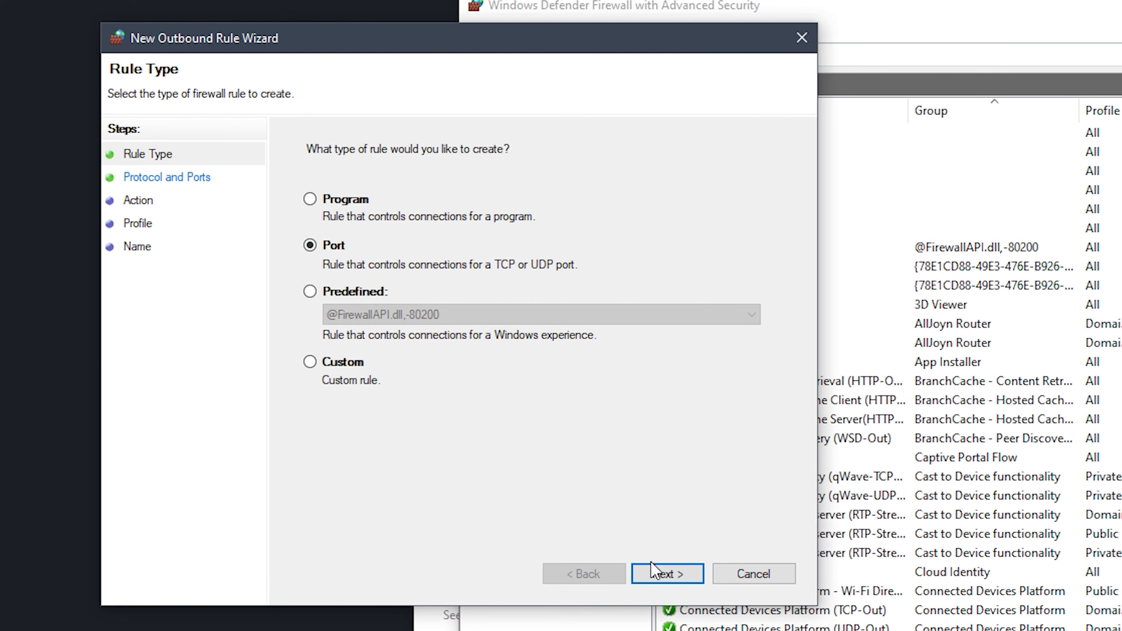
left_click(438, 428)
type("4403")
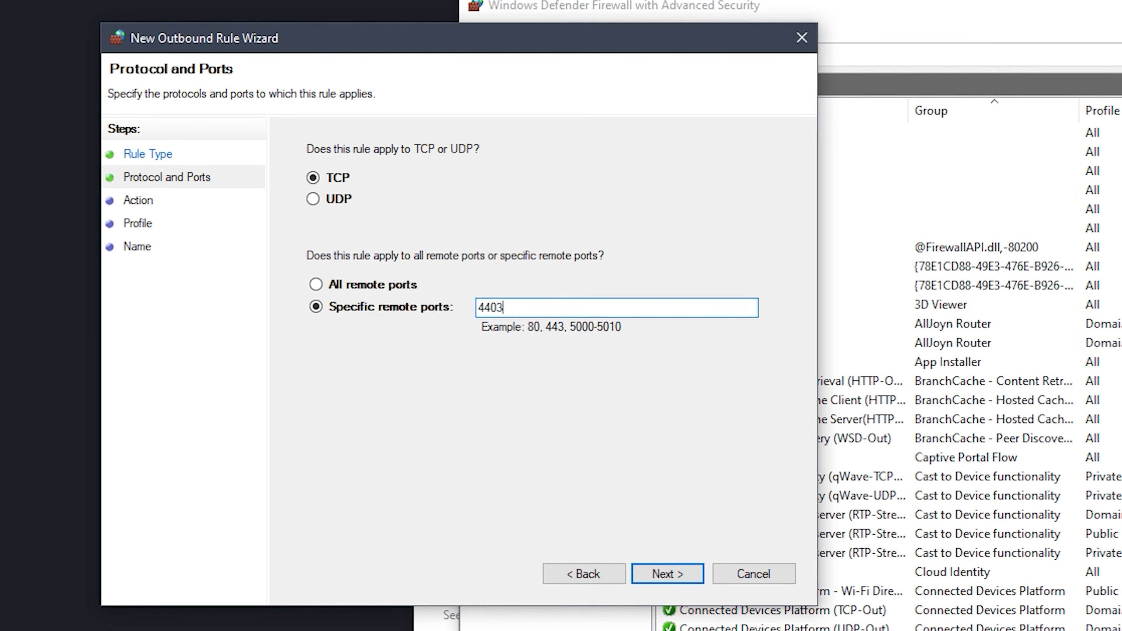
left_click(658, 576)
- Set the outbound rule to allow the connection, keep the default profiles, and finish it with the name SQLServer
left_click(430, 194)
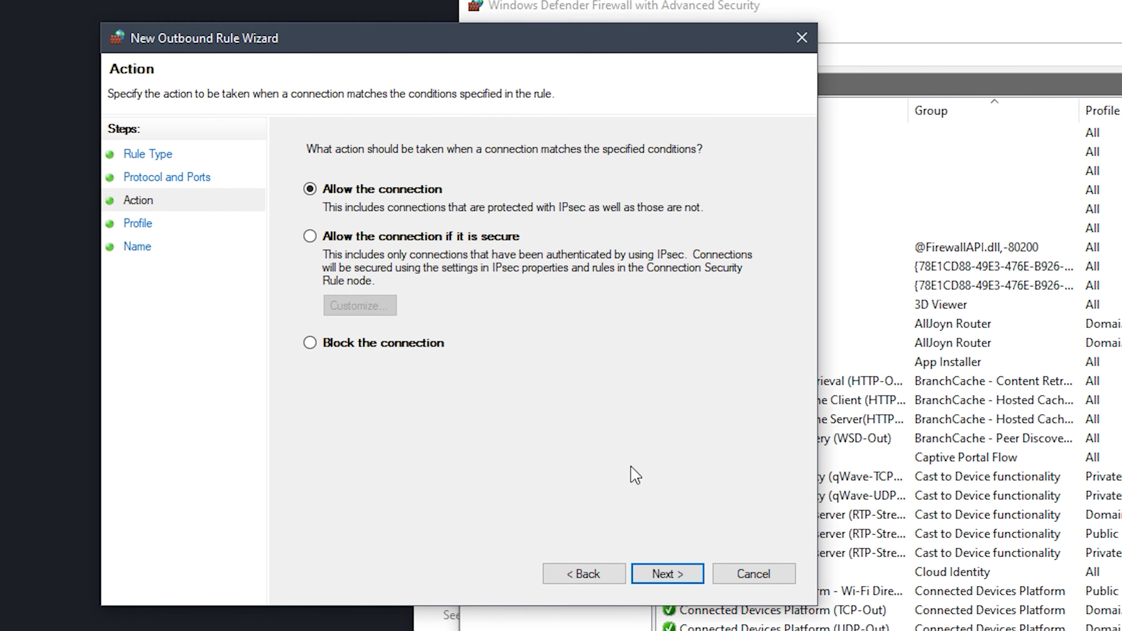
left_click(650, 583)
key("Return")
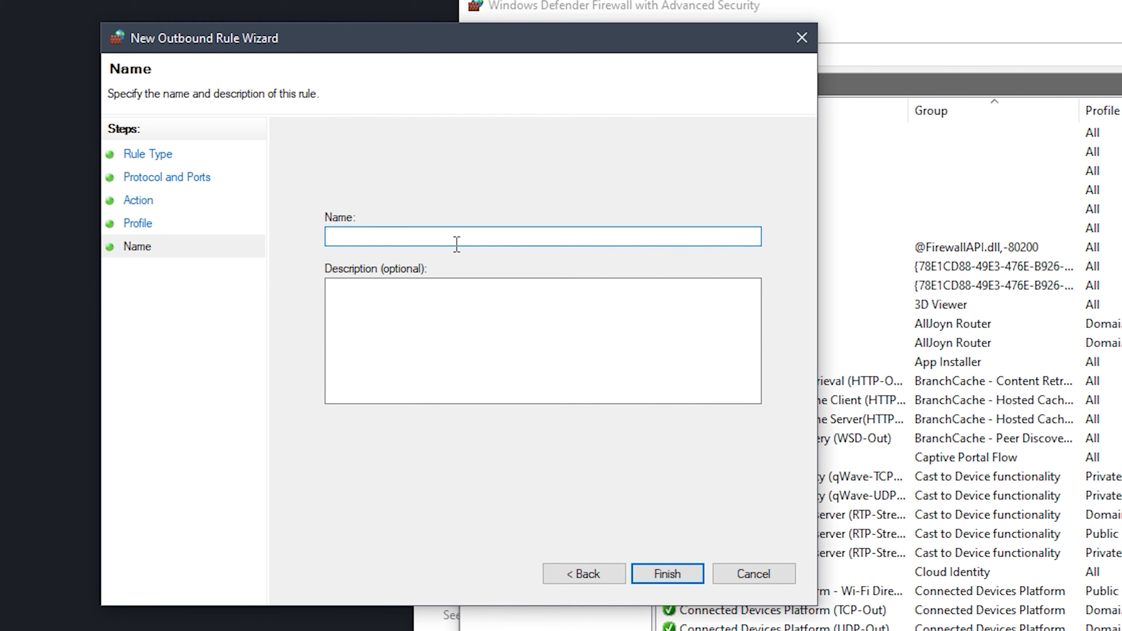
type("SQ")
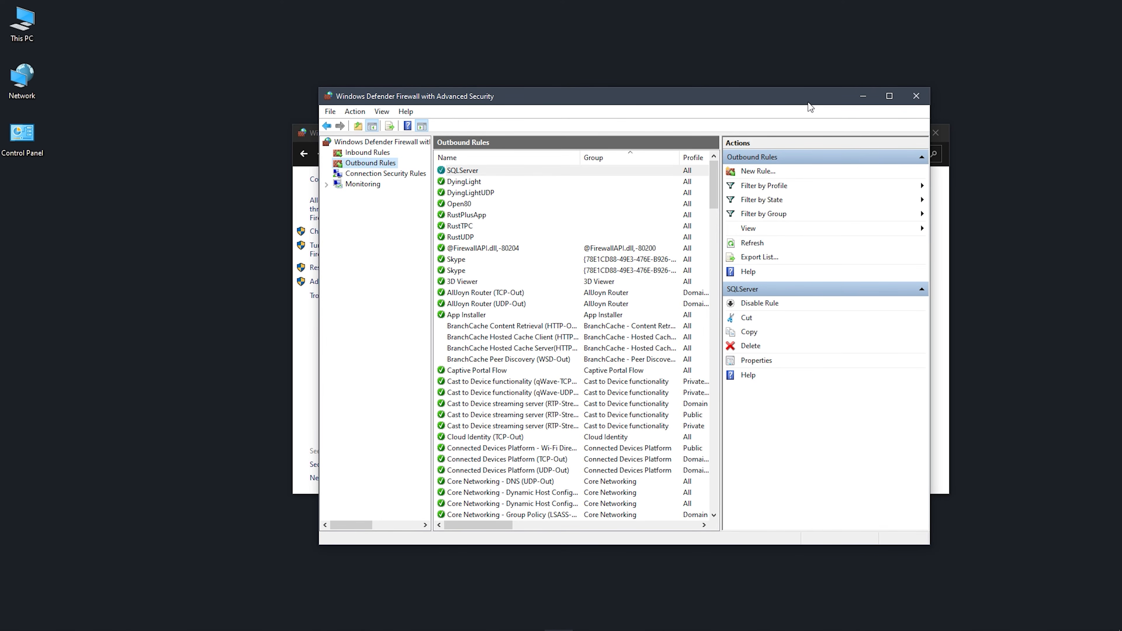
- Inspect the protocol and remote port settings in the RustUDP outbound rule's properties, then close them without changes
left_click_drag(808, 104, 671, 87)
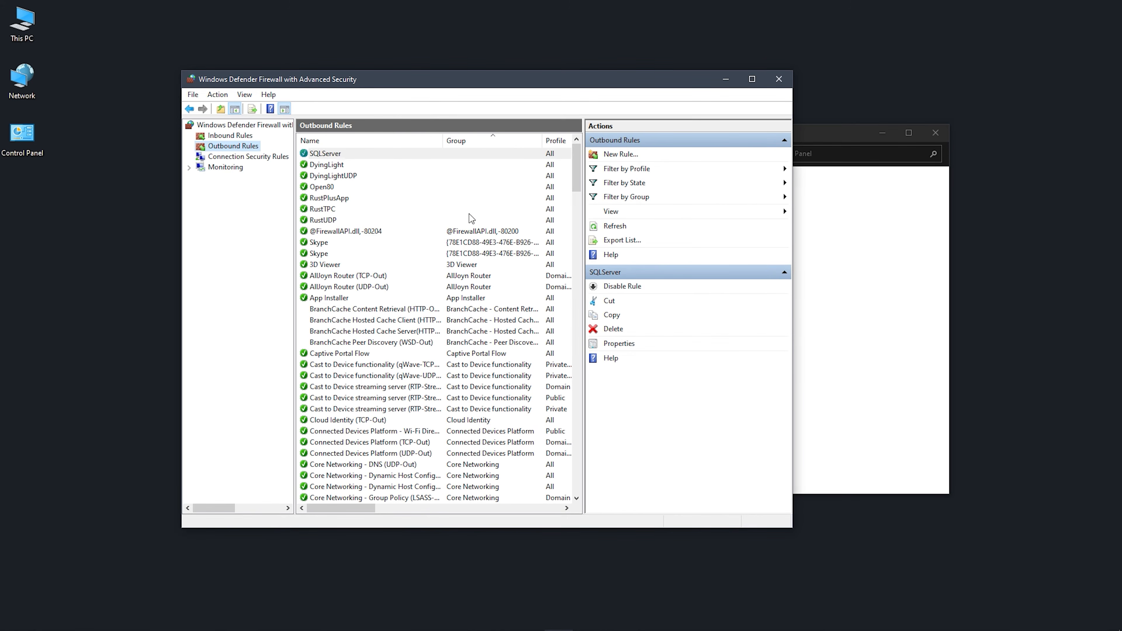
left_click(339, 220)
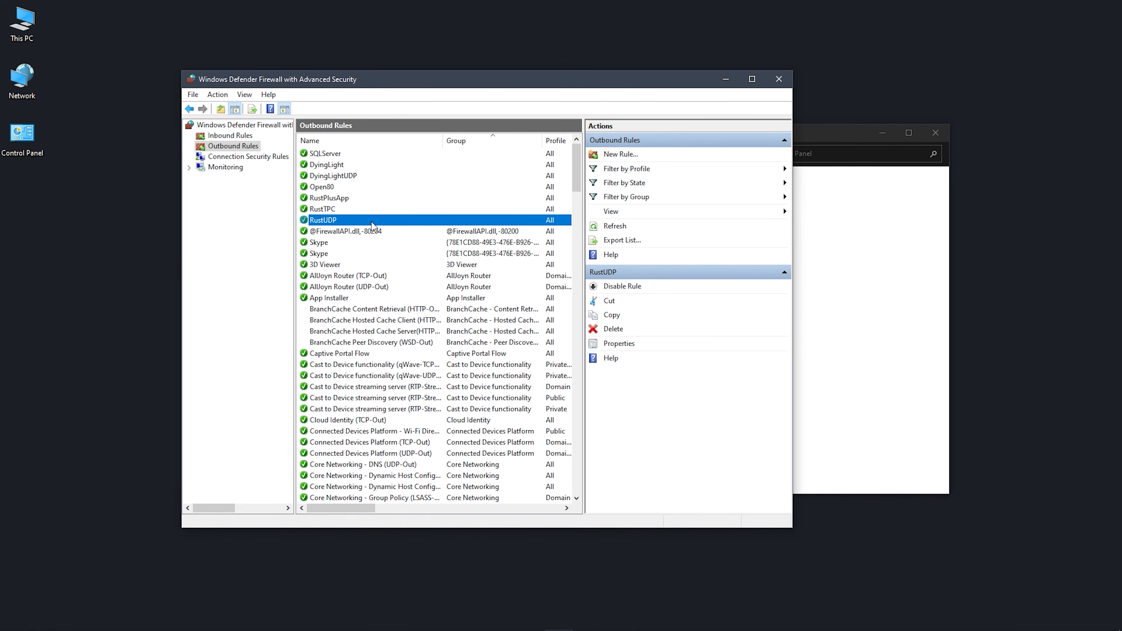
left_click(618, 343)
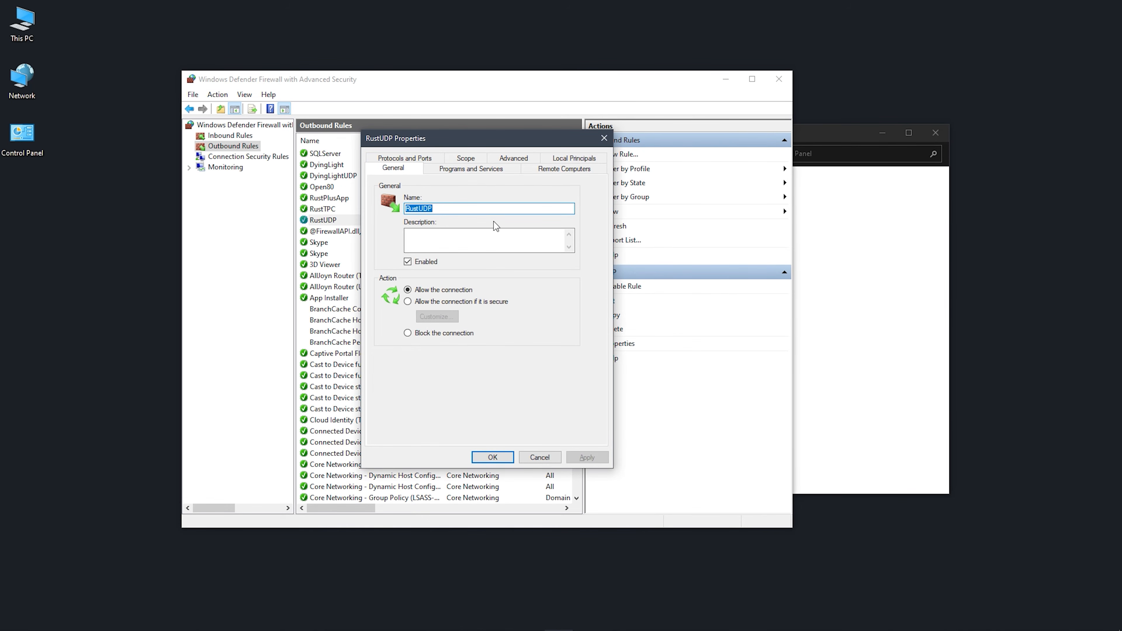
left_click(425, 160)
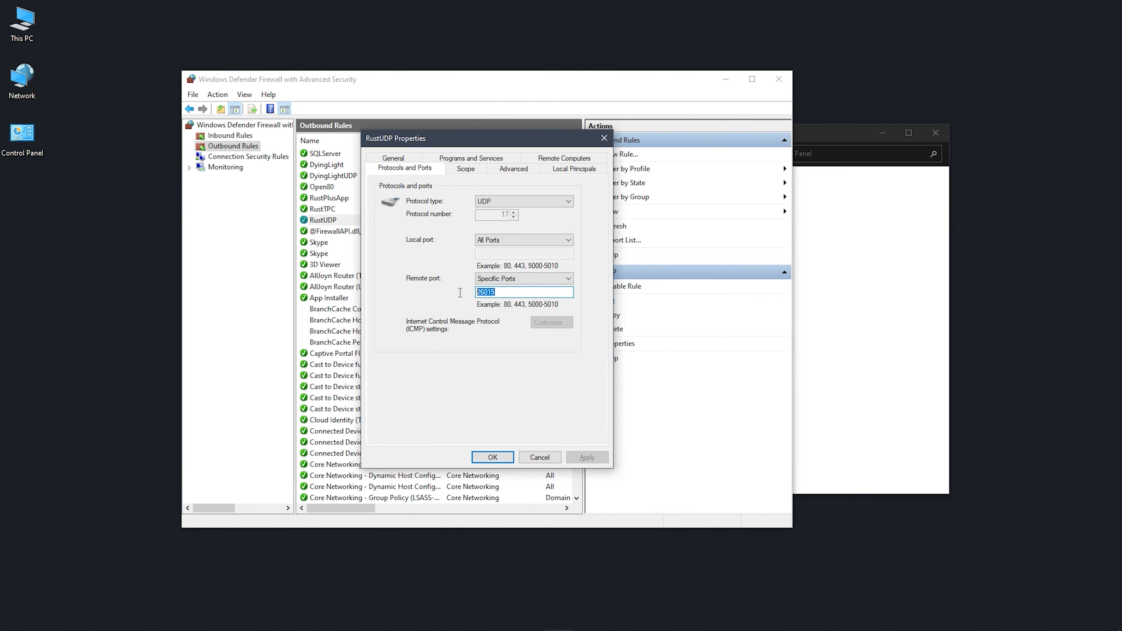
left_click(496, 291)
left_click(604, 138)
- Select the RustTPC outbound rule, then close the advanced firewall console and the Control Panel window
left_click(357, 210)
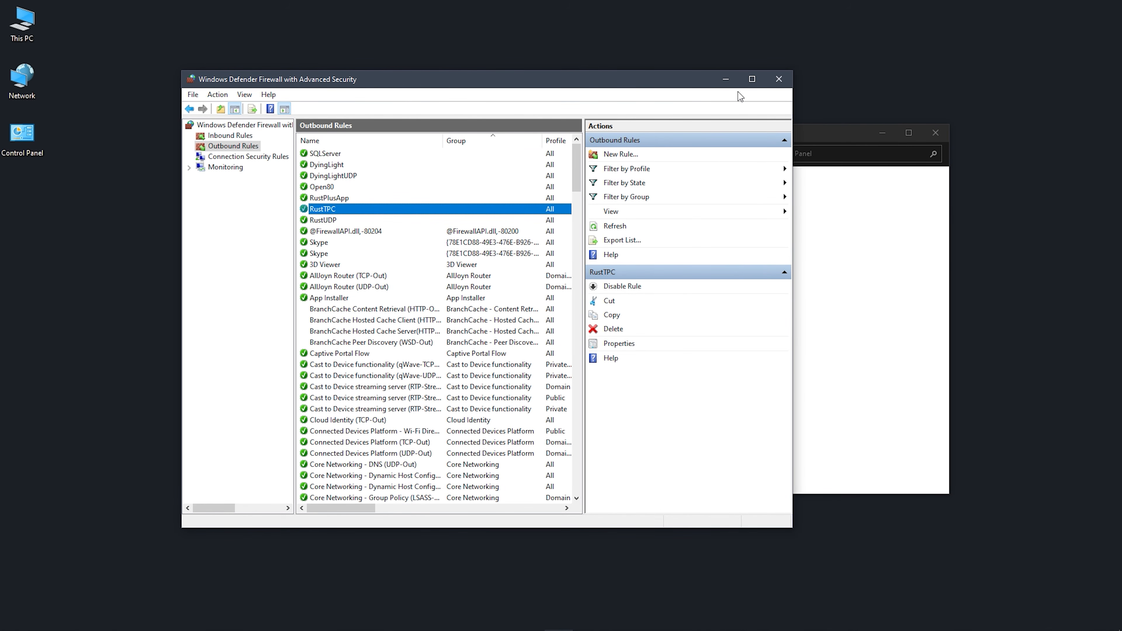
left_click(782, 80)
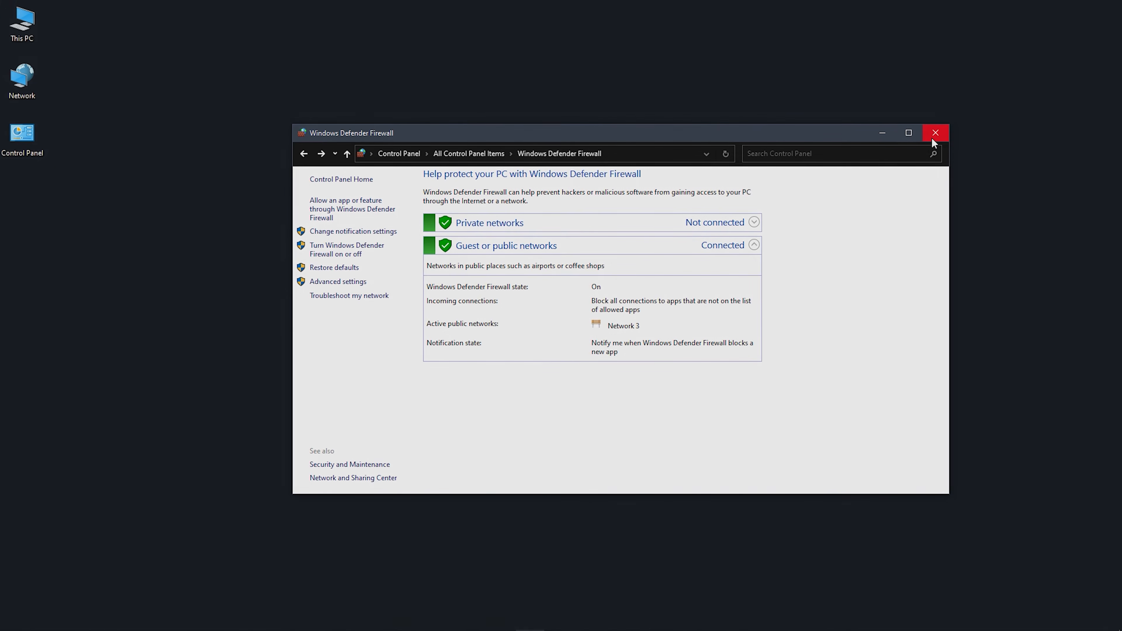
left_click(934, 133)
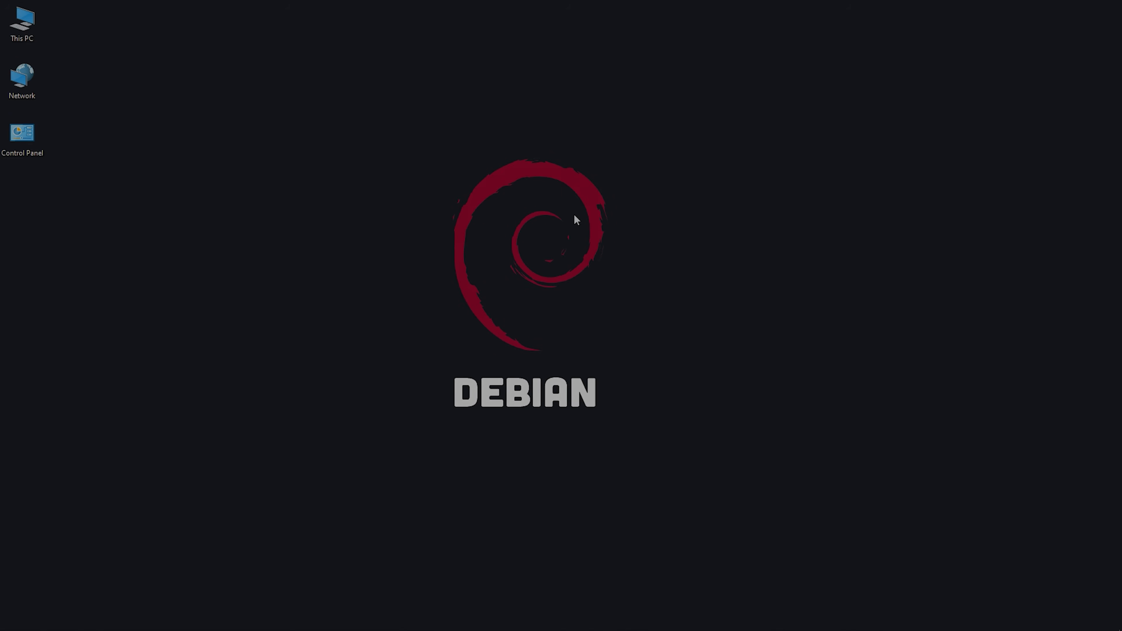